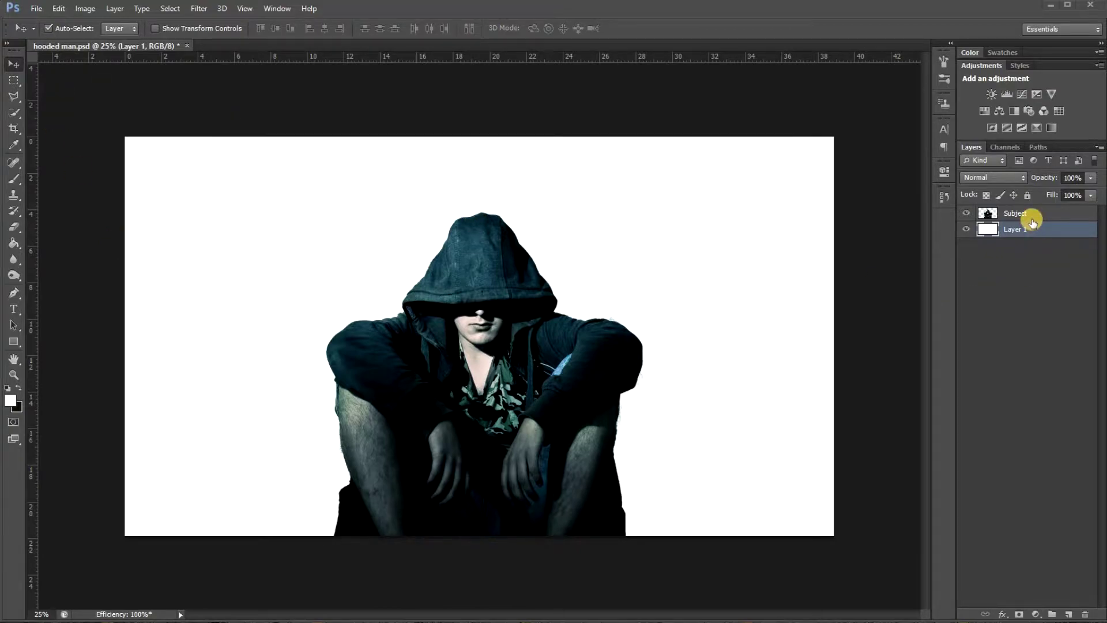
Duplicate the Subject layer as 'Distortion' and move the copy directly below Subject.
{"action": "left_click", "coordinate": [1033, 213]}
{"action": "right_click", "coordinate": [1033, 212]}
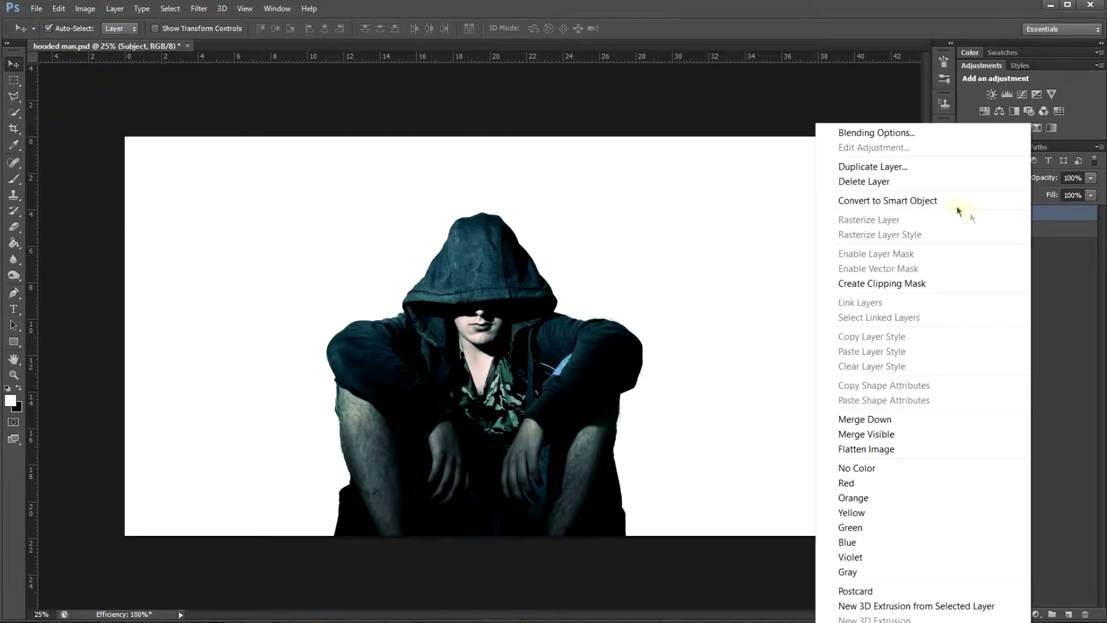
{"action": "left_click", "coordinate": [937, 167]}
{"action": "type", "text": "Distortion"}
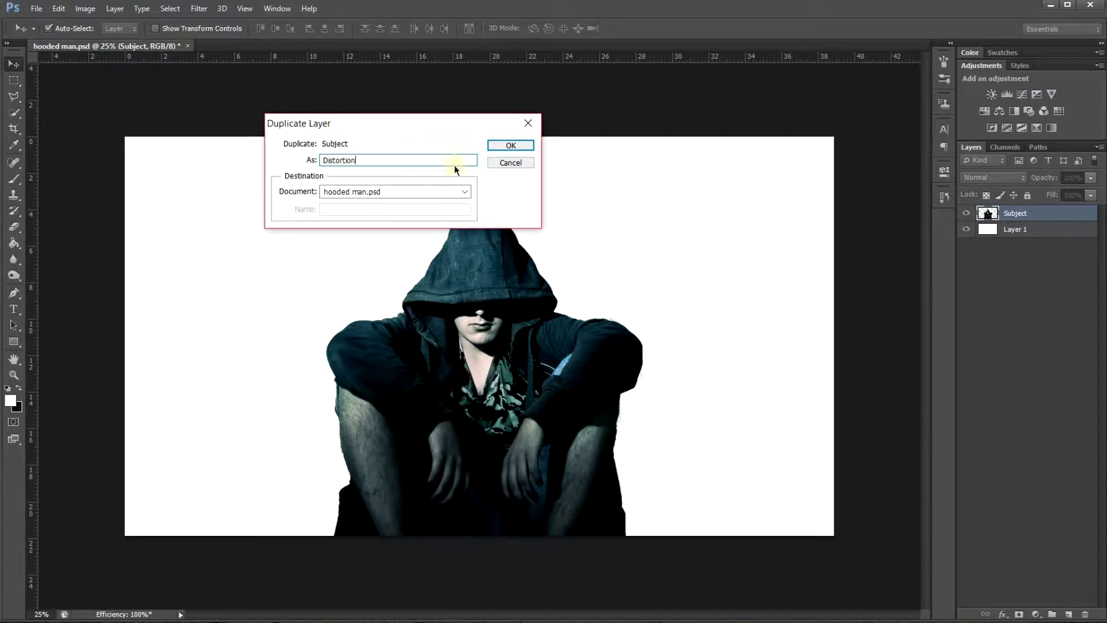
{"action": "left_click", "coordinate": [502, 147]}
{"action": "left_click_drag", "start_coordinate": [1013, 215], "coordinate": [1019, 234]}
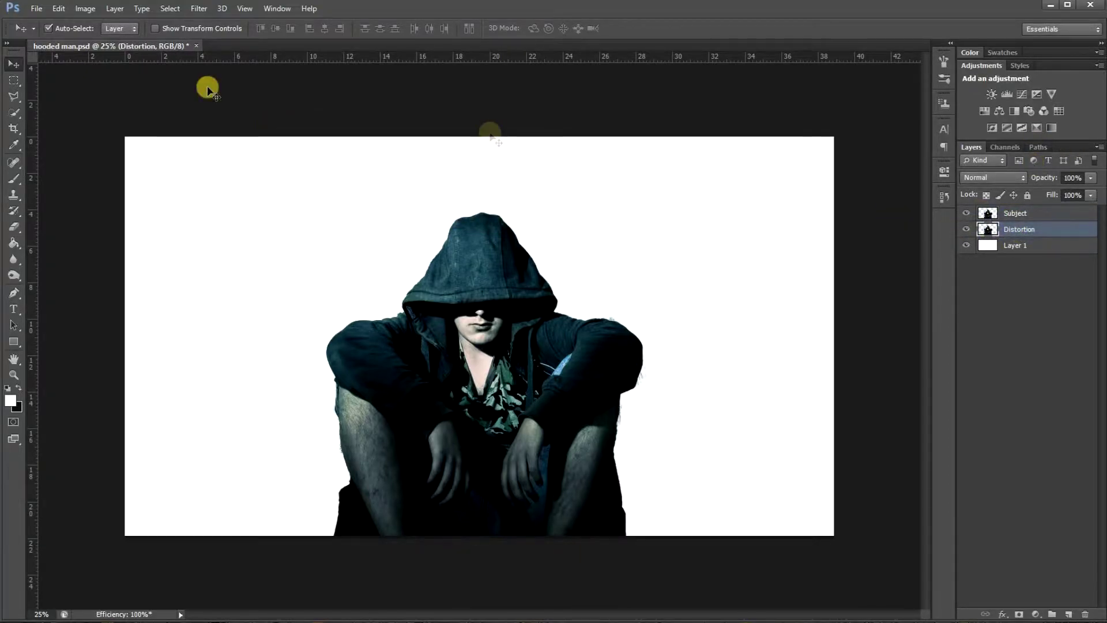
Hide Subject and apply a Square Wave (13 generators, amplitude 9–98, scale 22%/40%) to Distortion.
{"action": "left_click", "coordinate": [967, 214]}
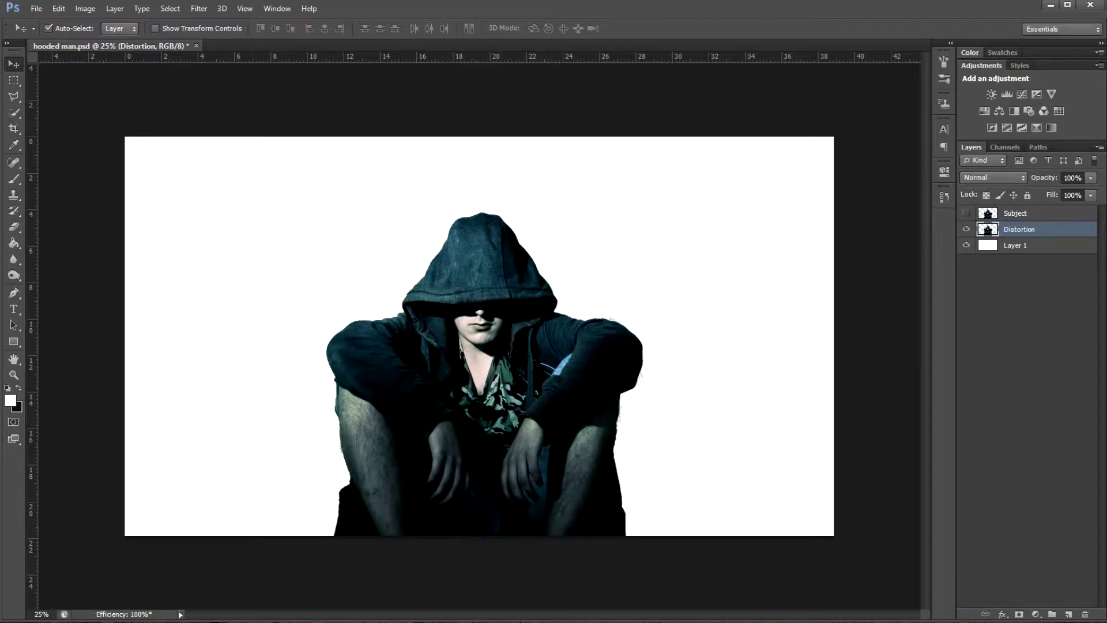
{"action": "left_click", "coordinate": [196, 9]}
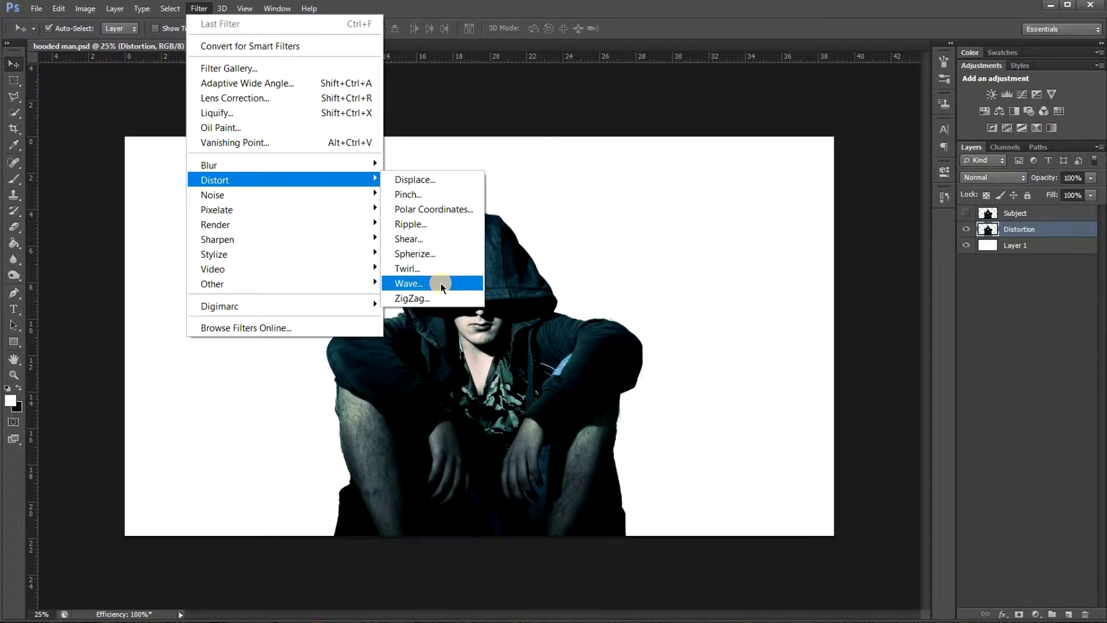
{"action": "mouse_move", "coordinate": [215, 180]}
{"action": "left_click", "coordinate": [440, 283]}
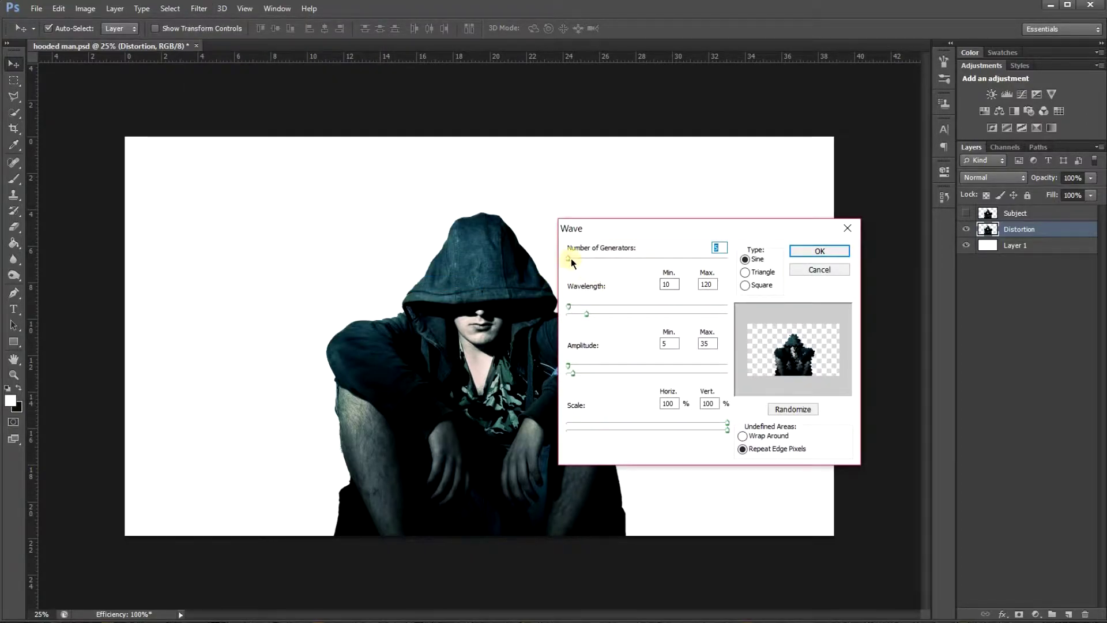
{"action": "left_click_drag", "start_coordinate": [571, 262], "coordinate": [570, 260]}
{"action": "left_click_drag", "start_coordinate": [585, 307], "coordinate": [653, 318]}
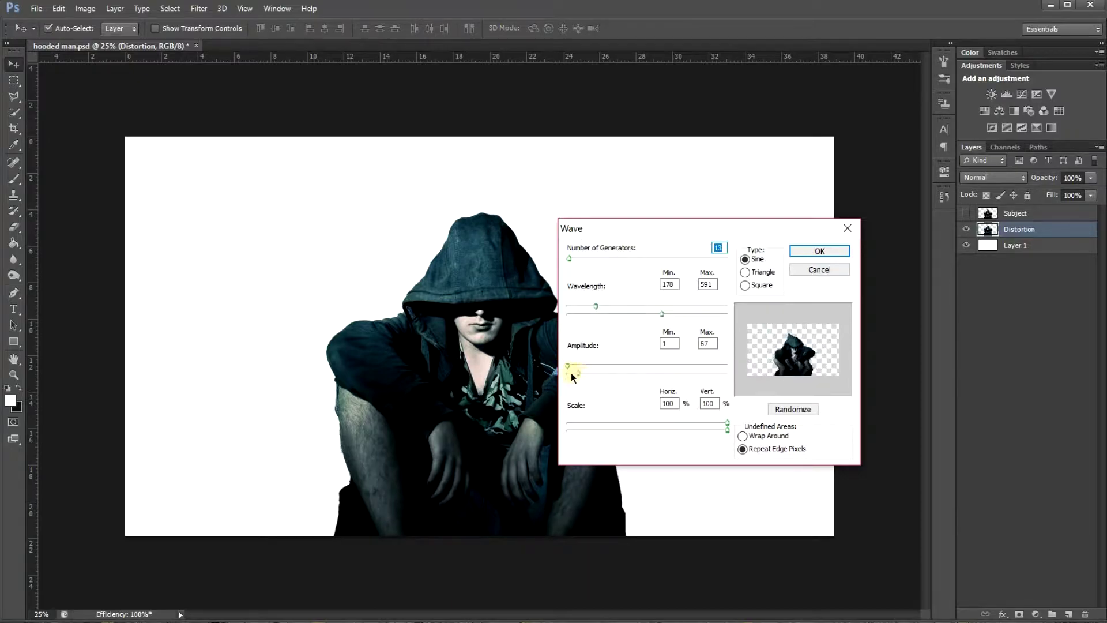
{"action": "left_click_drag", "start_coordinate": [577, 367], "coordinate": [579, 369]}
{"action": "left_click", "coordinate": [744, 285]}
{"action": "left_click_drag", "start_coordinate": [728, 430], "coordinate": [590, 424]}
{"action": "mouse_move", "coordinate": [694, 430]}
{"action": "left_mouse_down"}
{"action": "mouse_move", "coordinate": [620, 423]}
{"action": "mouse_move", "coordinate": [580, 434]}
{"action": "mouse_move", "coordinate": [625, 428]}
{"action": "left_mouse_up"}
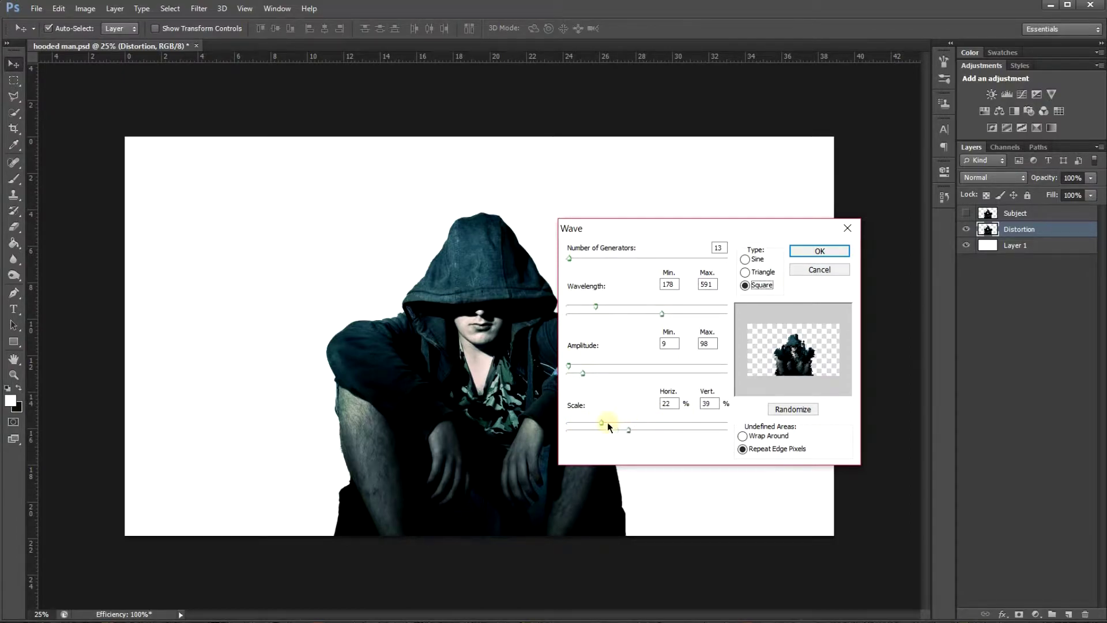
{"action": "left_click", "coordinate": [803, 255]}
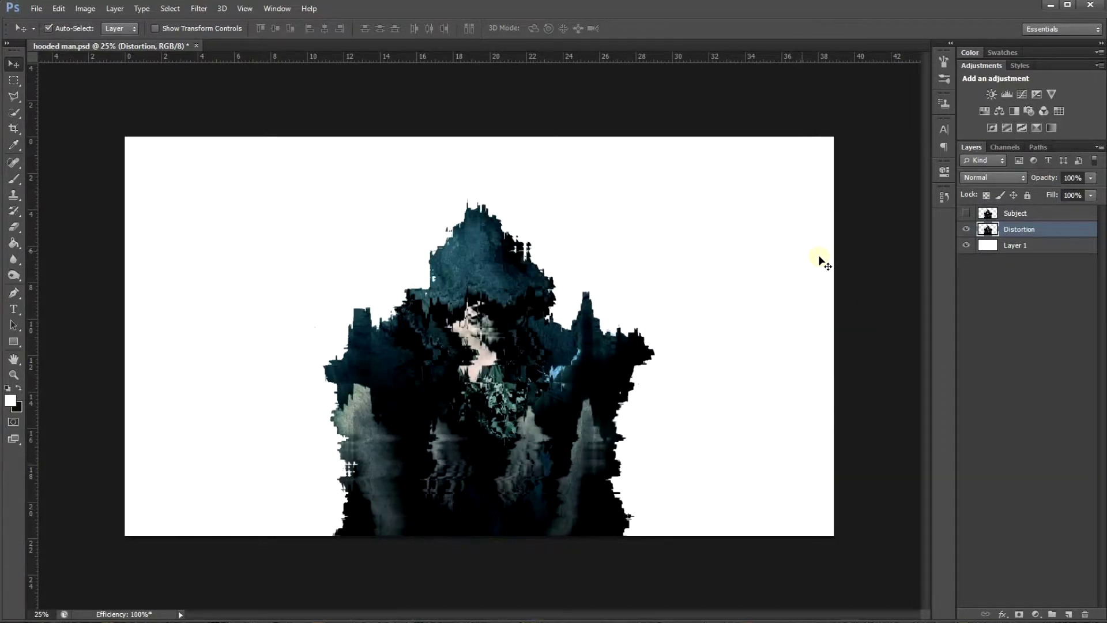
Duplicate Subject as a visible 'Mask' layer placed just below Subject.
{"action": "left_click", "coordinate": [1019, 213]}
{"action": "right_click", "coordinate": [1019, 213]}
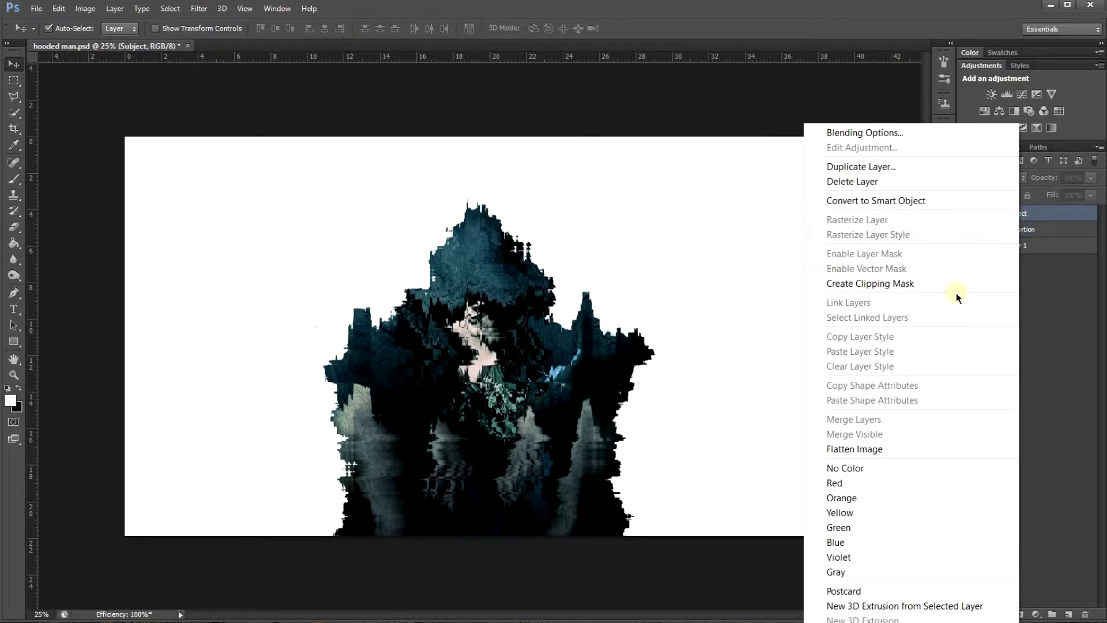
{"action": "left_click", "coordinate": [877, 167]}
{"action": "type", "text": "Mask"}
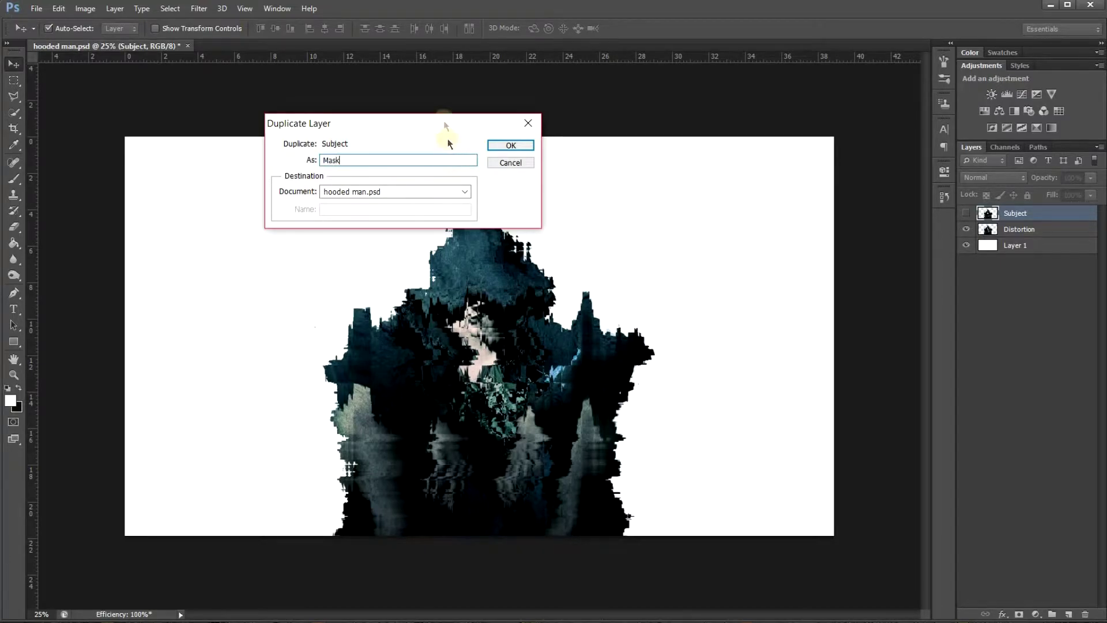
{"action": "left_click", "coordinate": [524, 145]}
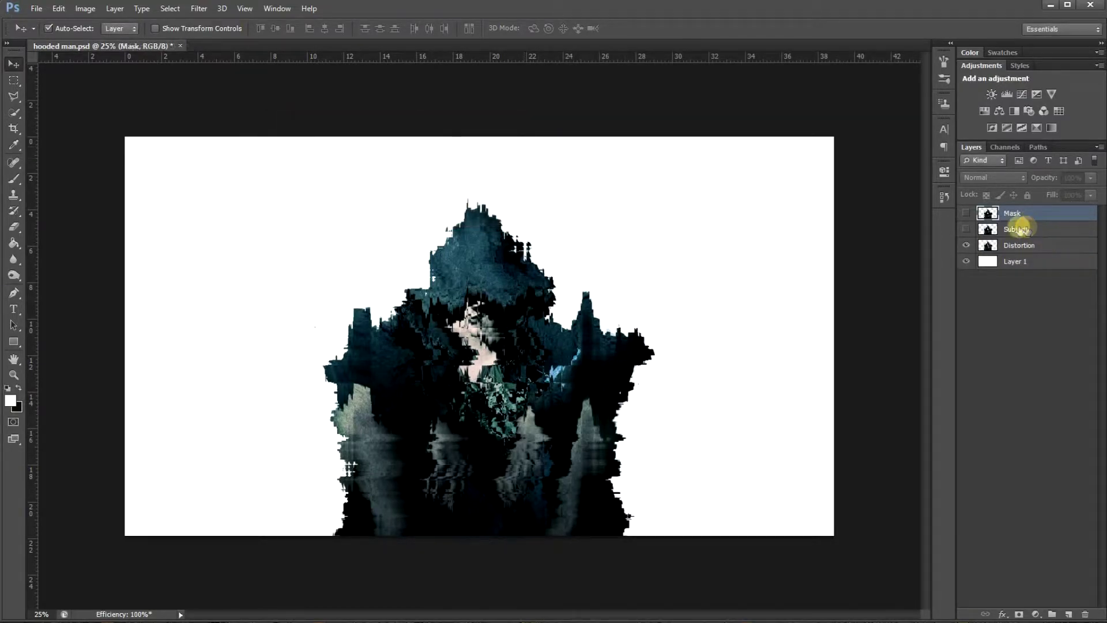
{"action": "left_click_drag", "start_coordinate": [1013, 216], "coordinate": [968, 232]}
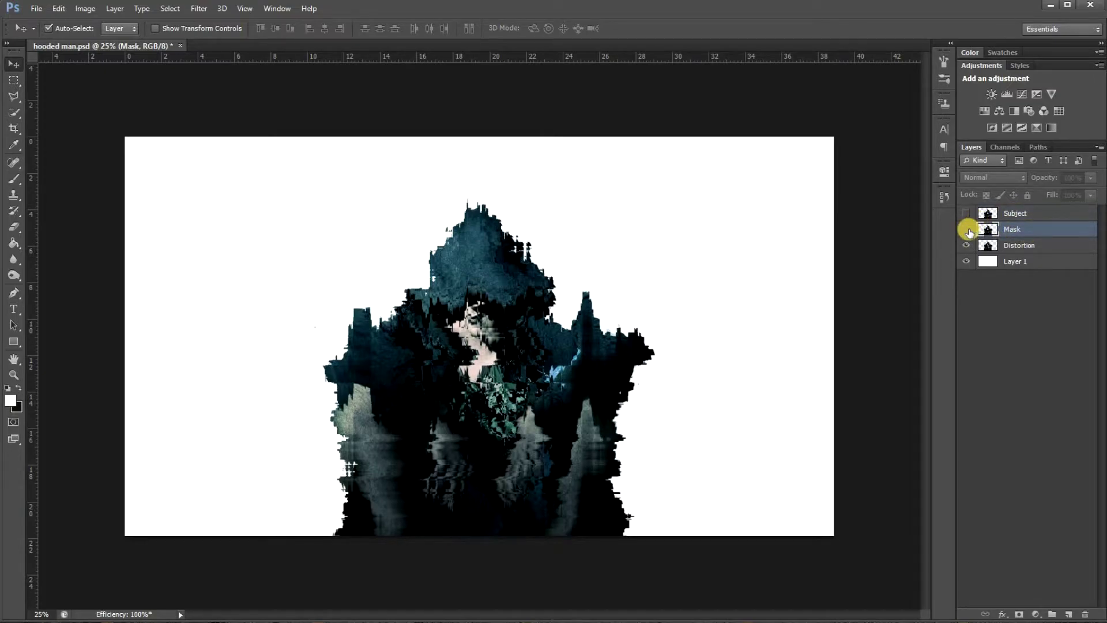
{"action": "left_click", "coordinate": [968, 230]}
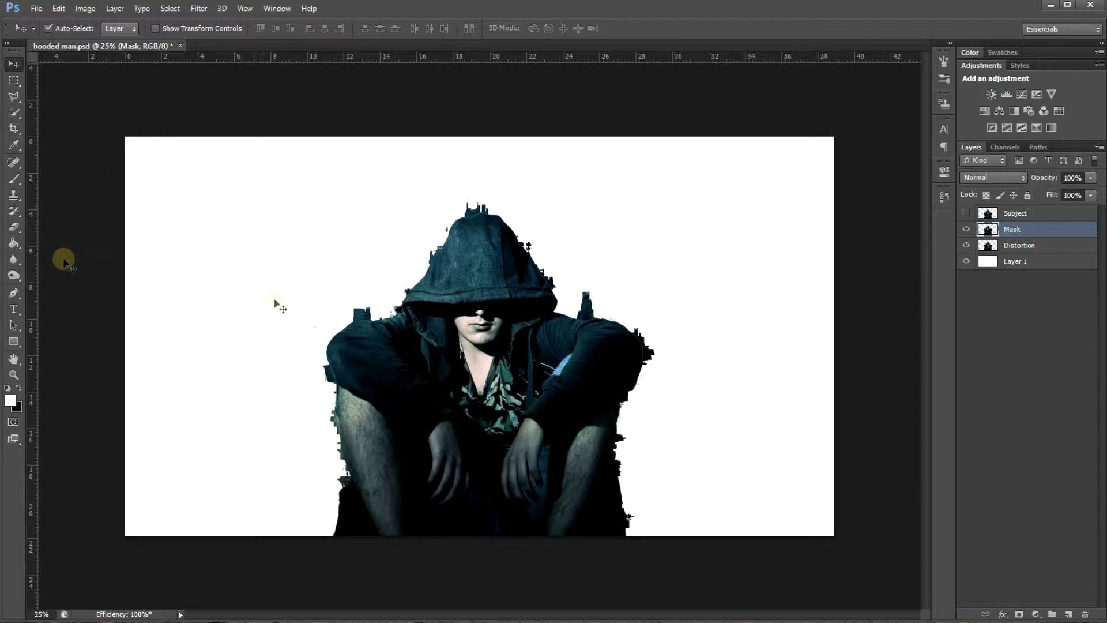
Add a layer mask and brush black over the hood, shoulders, arm and leg to reveal distortion.
{"action": "left_click", "coordinate": [1018, 610]}
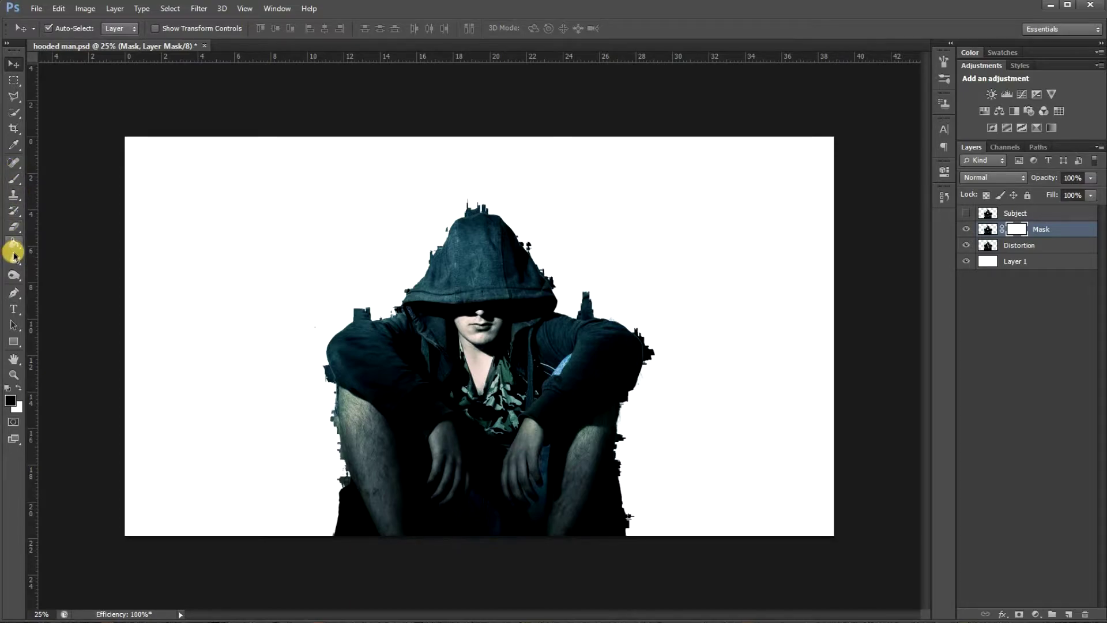
{"action": "left_click", "coordinate": [20, 184]}
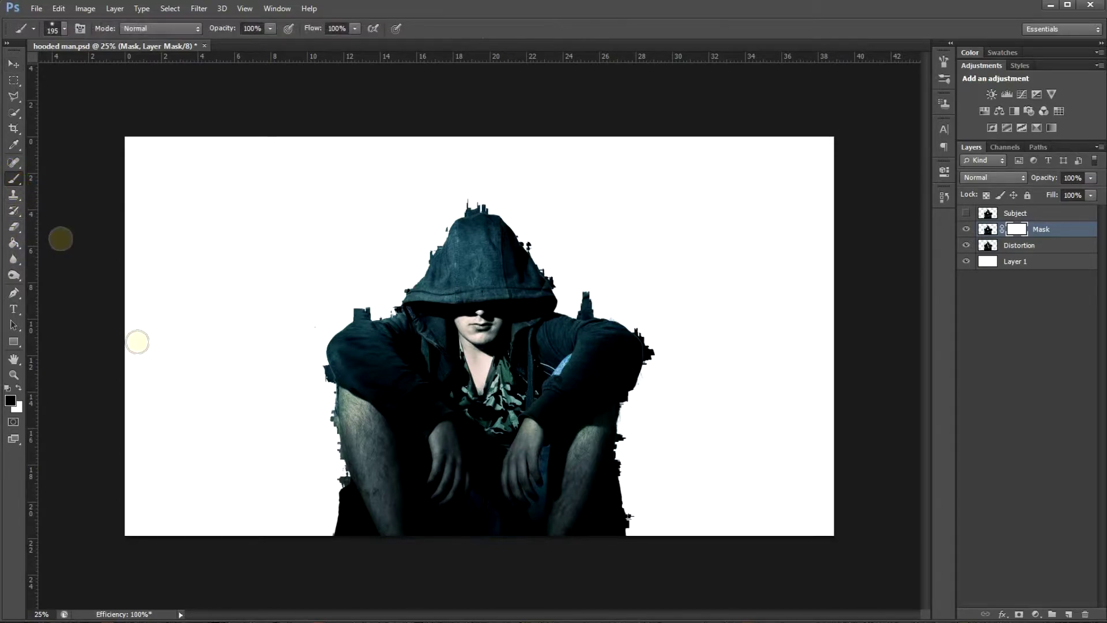
{"action": "left_click", "coordinate": [64, 28]}
{"action": "left_click", "coordinate": [444, 234]}
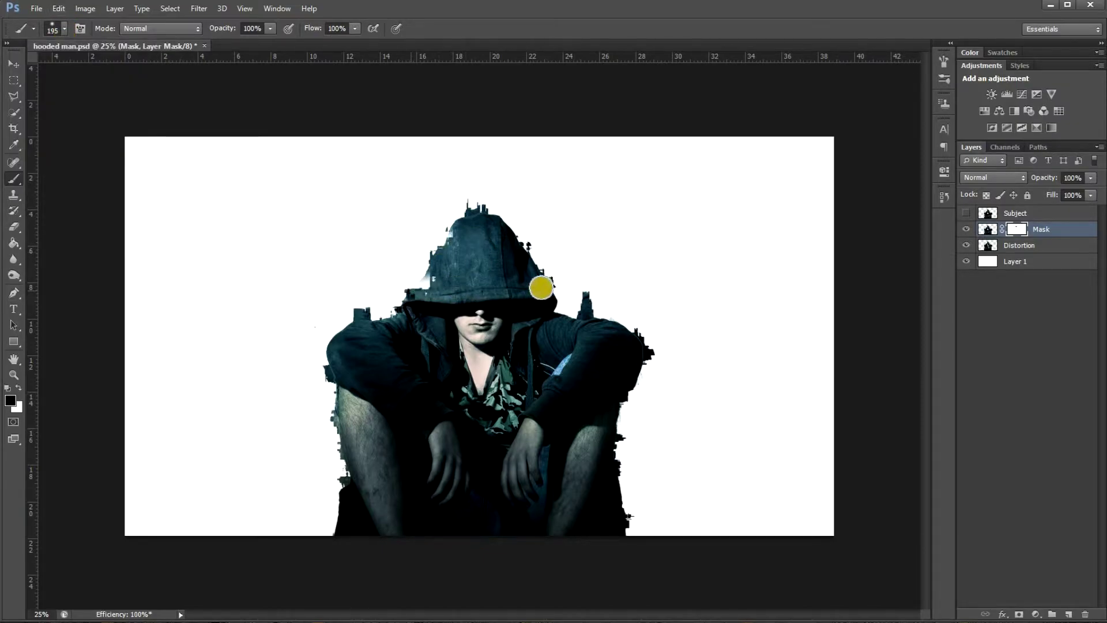
{"action": "mouse_move", "coordinate": [462, 284]}
{"action": "left_mouse_down"}
{"action": "mouse_move", "coordinate": [625, 364]}
{"action": "mouse_move", "coordinate": [595, 316]}
{"action": "left_mouse_up"}
{"action": "left_click_drag", "start_coordinate": [320, 328], "coordinate": [338, 354]}
{"action": "mouse_move", "coordinate": [304, 405]}
{"action": "left_mouse_down"}
{"action": "mouse_move", "coordinate": [396, 459]}
{"action": "mouse_move", "coordinate": [454, 515]}
{"action": "mouse_move", "coordinate": [514, 462]}
{"action": "mouse_move", "coordinate": [586, 487]}
{"action": "mouse_move", "coordinate": [498, 296]}
{"action": "mouse_move", "coordinate": [639, 337]}
{"action": "left_mouse_up"}
{"action": "left_click", "coordinate": [1041, 231]}
Stamp visible layers into Layer 2 and apply a Square Wave with short wavelength, narrow amplitude, scale 100/15.
{"action": "key", "text": "x"}
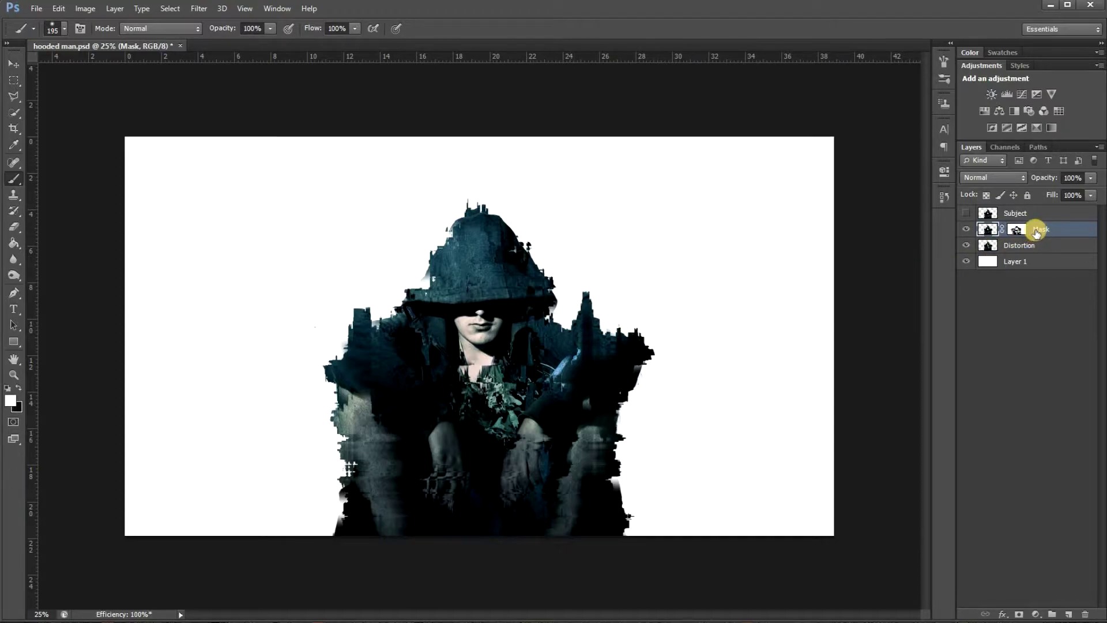
{"action": "key", "text": "ctrl+shift+alt+e"}
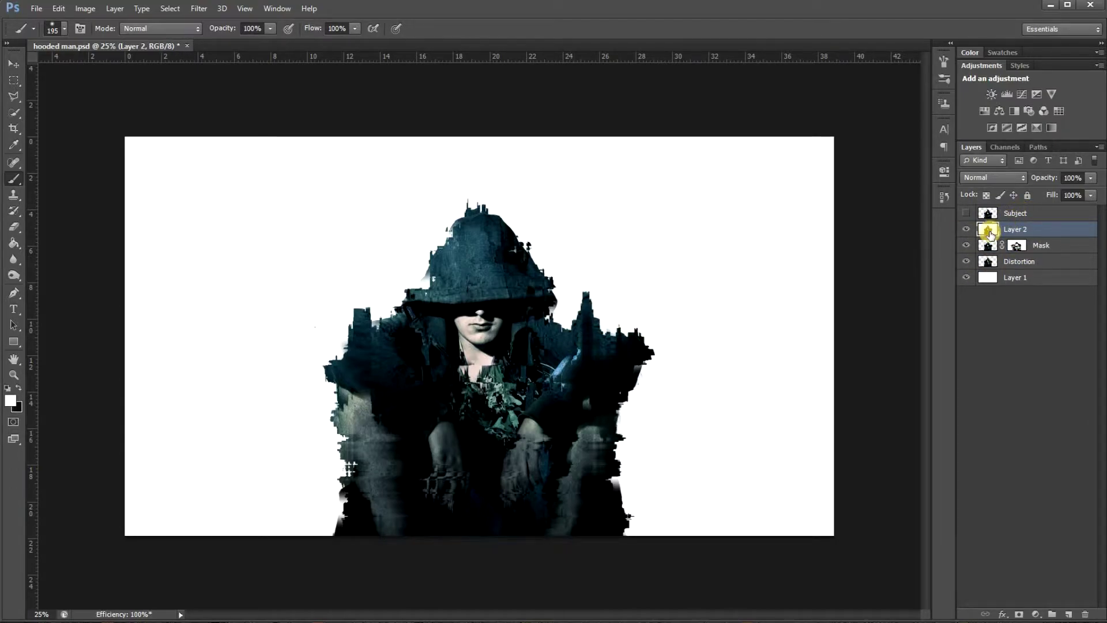
{"action": "left_click", "coordinate": [196, 6]}
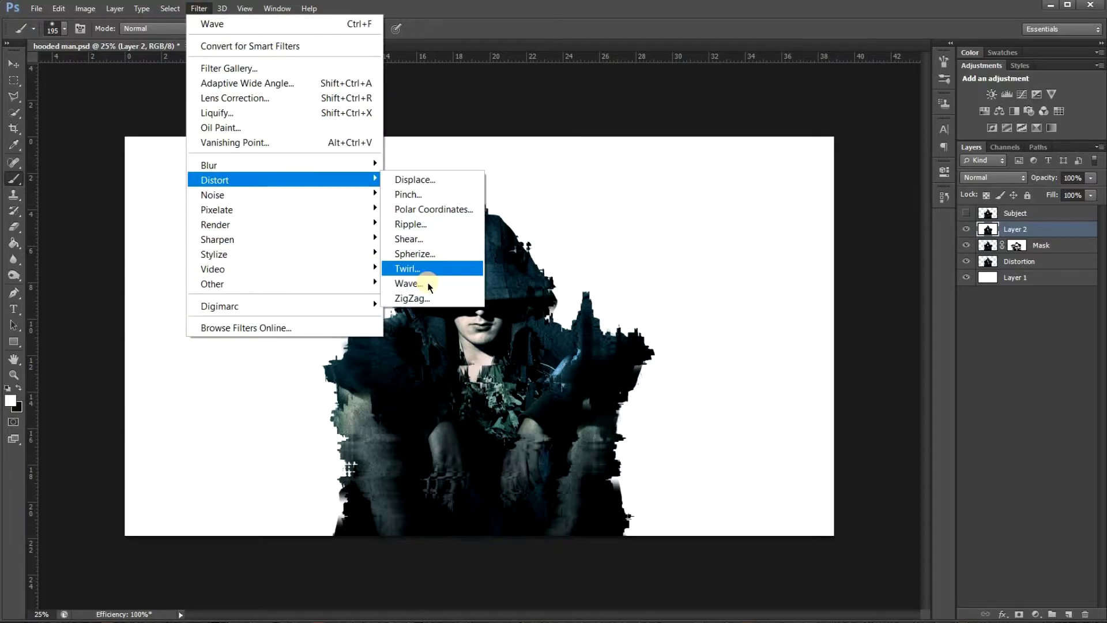
{"action": "left_click", "coordinate": [427, 291]}
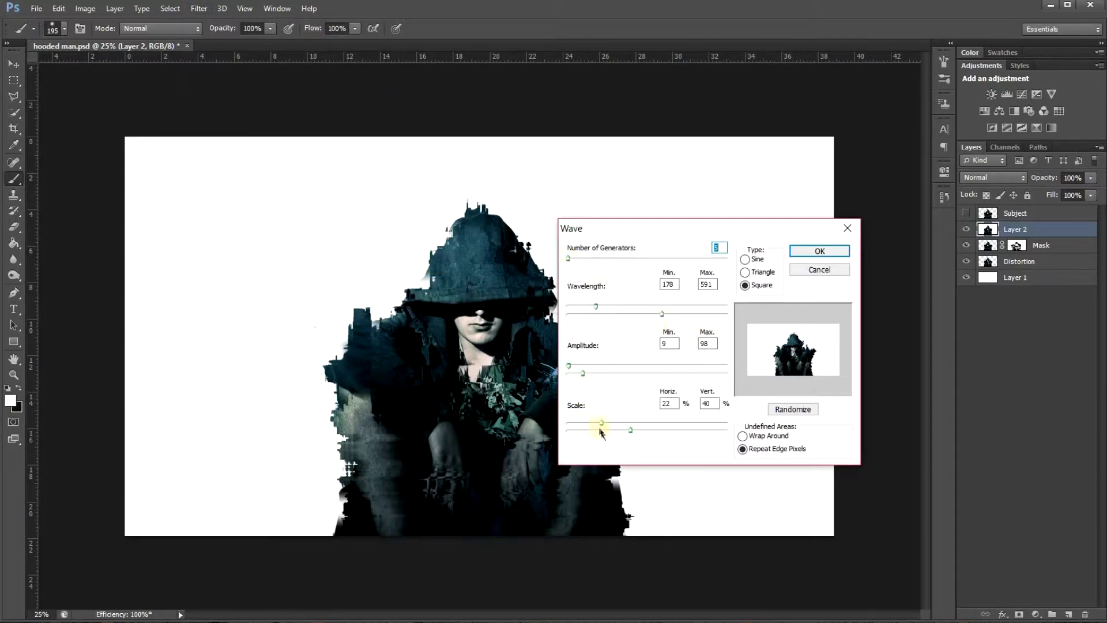
{"action": "left_click", "coordinate": [728, 423]}
{"action": "left_click_drag", "start_coordinate": [630, 430], "coordinate": [570, 439]}
{"action": "left_click_drag", "start_coordinate": [717, 426], "coordinate": [713, 424]}
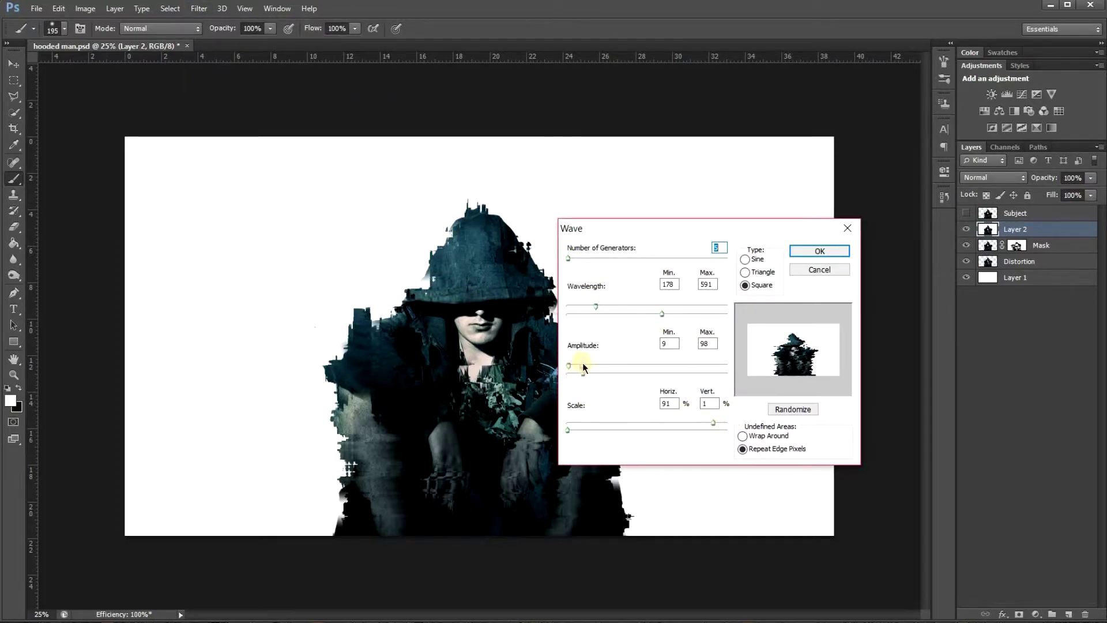
{"action": "left_click_drag", "start_coordinate": [583, 374], "coordinate": [575, 365]}
{"action": "left_click_drag", "start_coordinate": [662, 313], "coordinate": [593, 315]}
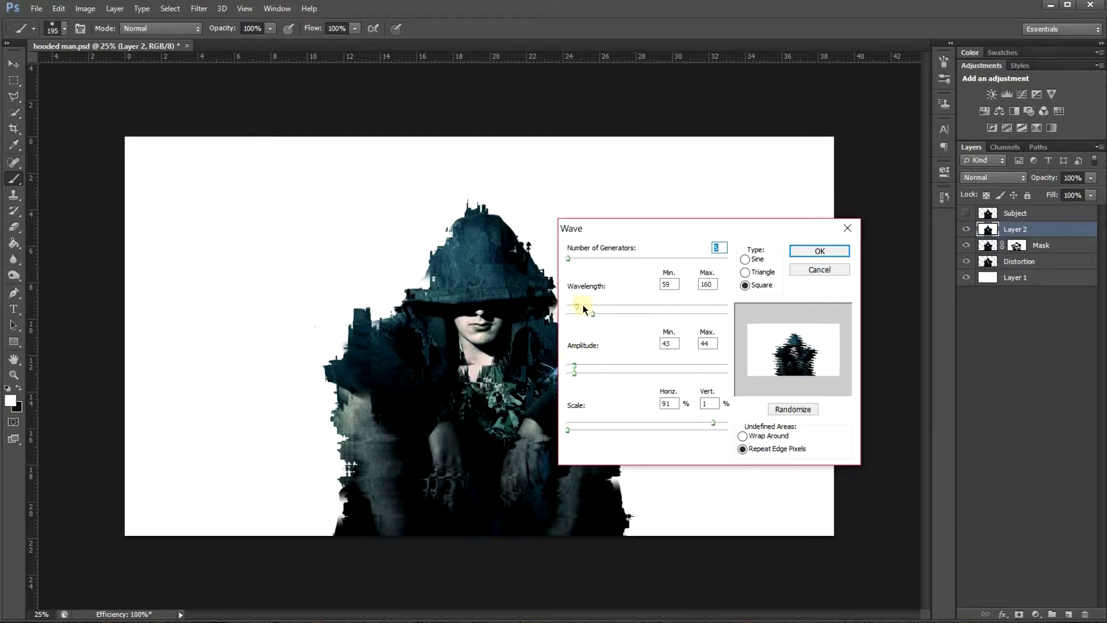
{"action": "left_click", "coordinate": [820, 251]}
{"action": "right_click", "coordinate": [1024, 212]}
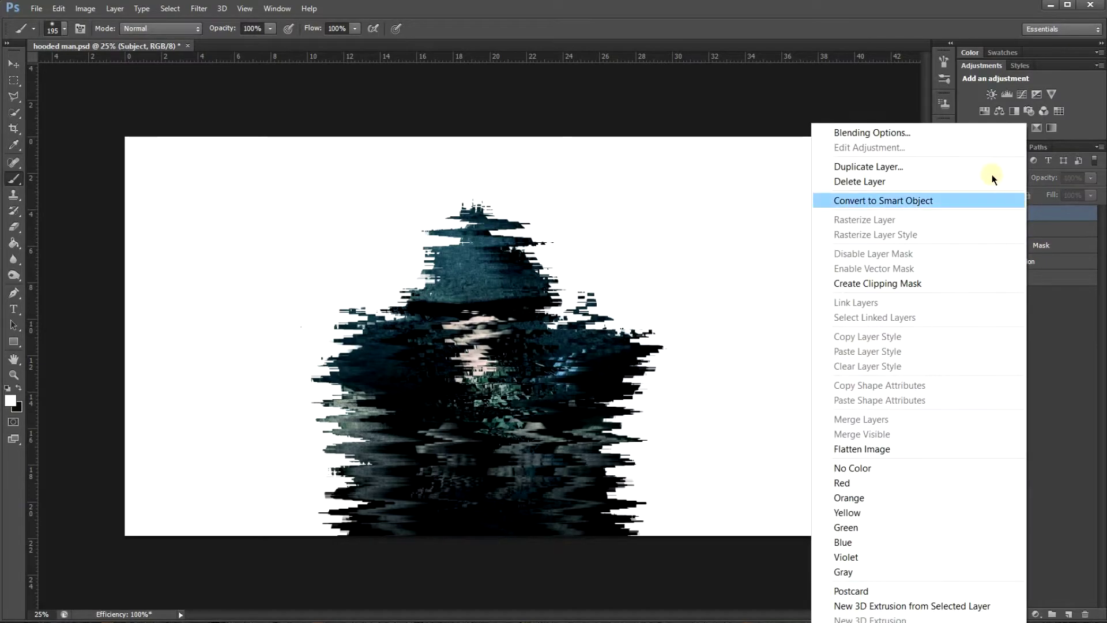
Duplicate Subject as a masked 'Mask' layer below Subject, painting black over torso and hood.
{"action": "left_click", "coordinate": [989, 167]}
{"action": "left_click", "coordinate": [511, 145]}
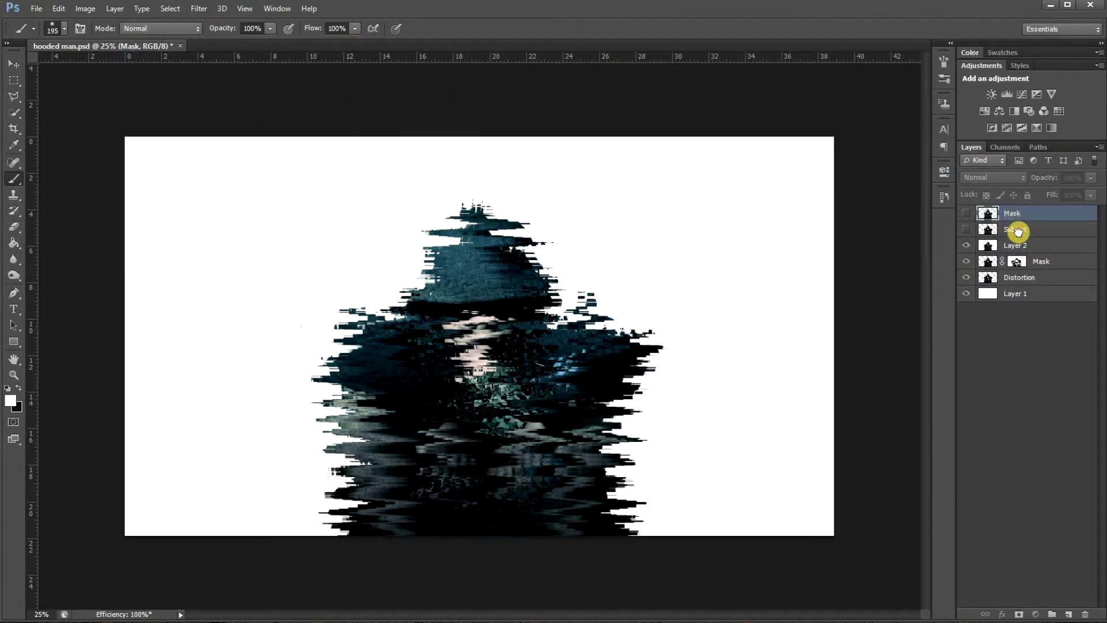
{"action": "left_click_drag", "start_coordinate": [1016, 223], "coordinate": [1016, 229]}
{"action": "left_click", "coordinate": [1019, 616]}
{"action": "key", "text": "x"}
{"action": "mouse_move", "coordinate": [507, 302]}
{"action": "left_mouse_down"}
{"action": "mouse_move", "coordinate": [564, 292]}
{"action": "mouse_move", "coordinate": [470, 255]}
{"action": "mouse_move", "coordinate": [453, 317]}
{"action": "mouse_move", "coordinate": [525, 378]}
{"action": "mouse_move", "coordinate": [539, 519]}
{"action": "mouse_move", "coordinate": [336, 375]}
{"action": "mouse_move", "coordinate": [376, 531]}
{"action": "mouse_move", "coordinate": [537, 338]}
{"action": "mouse_move", "coordinate": [486, 262]}
{"action": "mouse_move", "coordinate": [511, 346]}
{"action": "mouse_move", "coordinate": [380, 328]}
{"action": "mouse_move", "coordinate": [618, 338]}
{"action": "left_mouse_up"}
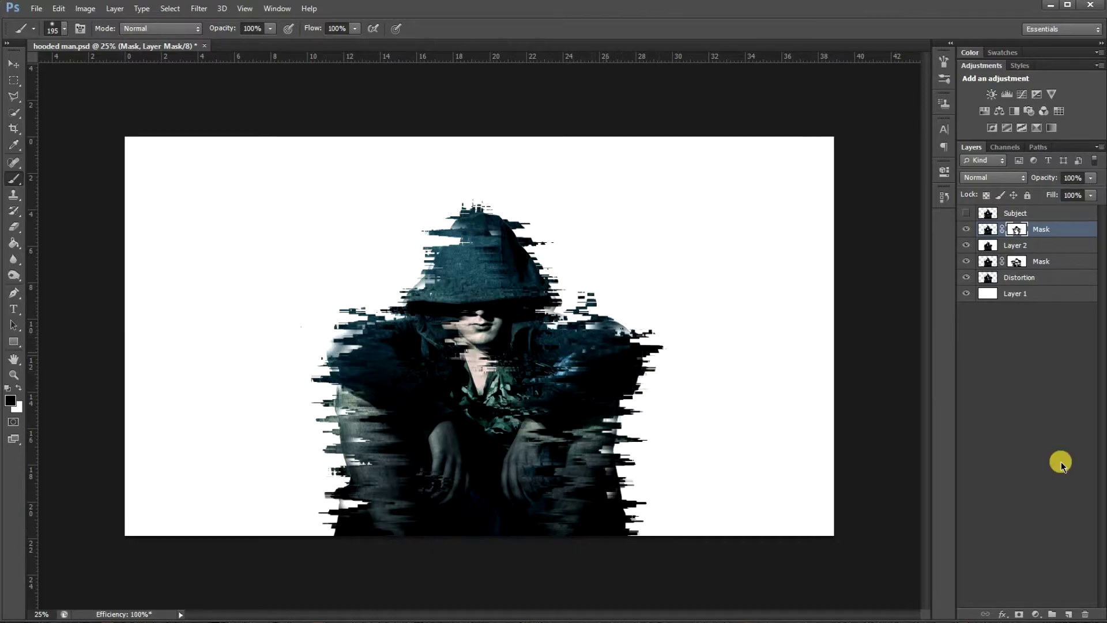
{"action": "left_click_drag", "start_coordinate": [482, 218], "coordinate": [468, 214]}
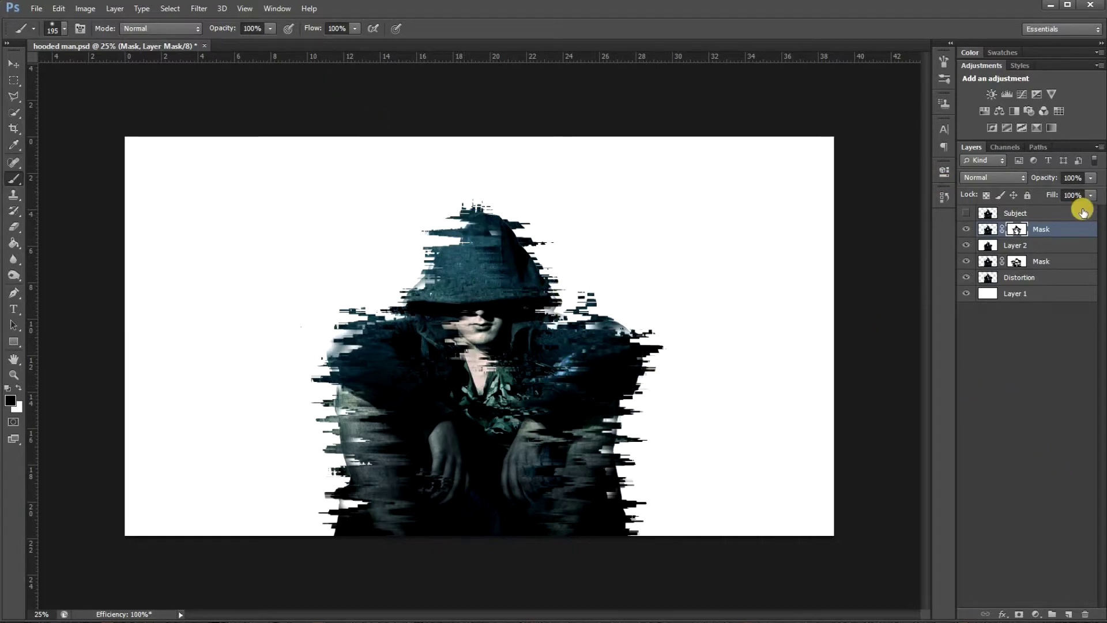
Create empty Layer 3 with the Paint Bucket and white as the fill colour.
{"action": "key", "text": "ctrl+shift+alt+n"}
{"action": "key", "text": "g"}
{"action": "key", "text": "x"}
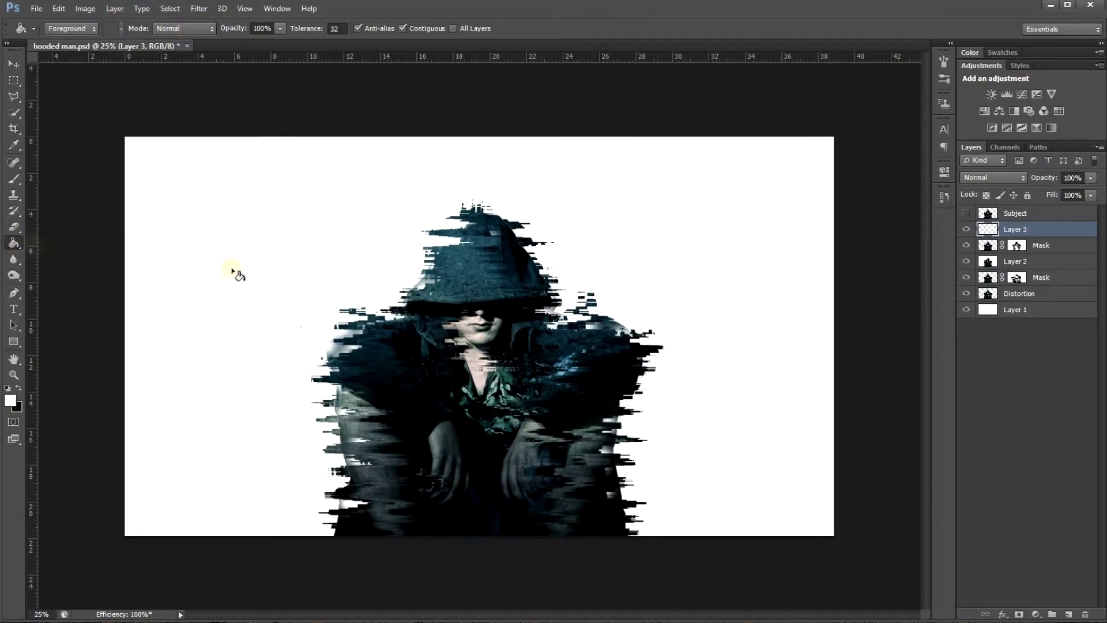
Fill Layer 3 white and apply a Line-type Halftone Pattern at size 2.
{"action": "left_click", "coordinate": [534, 309]}
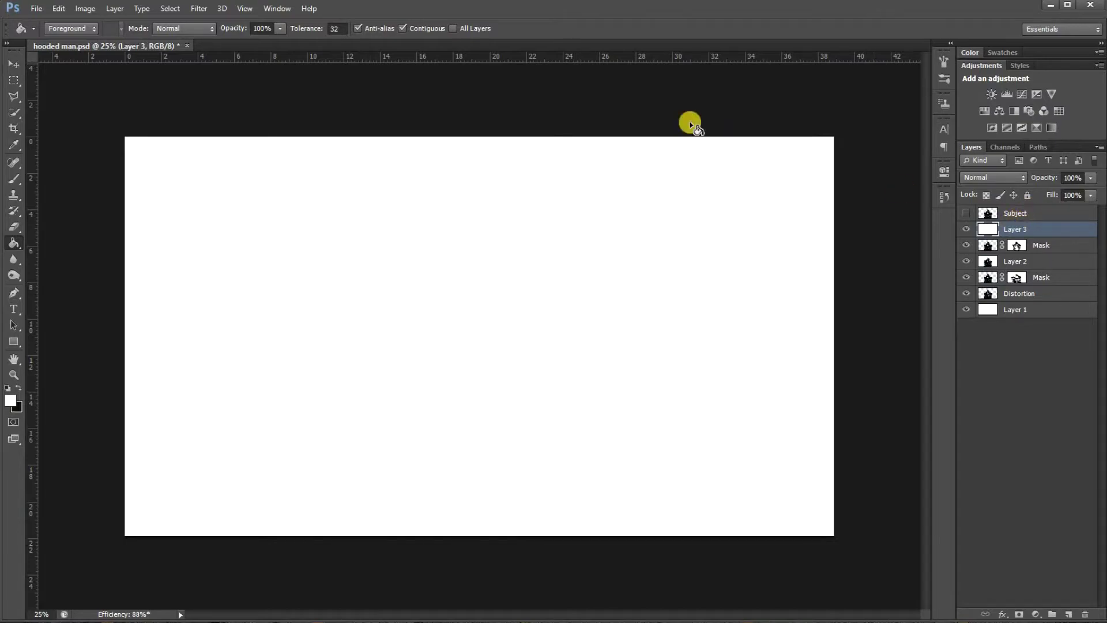
{"action": "left_click", "coordinate": [199, 9]}
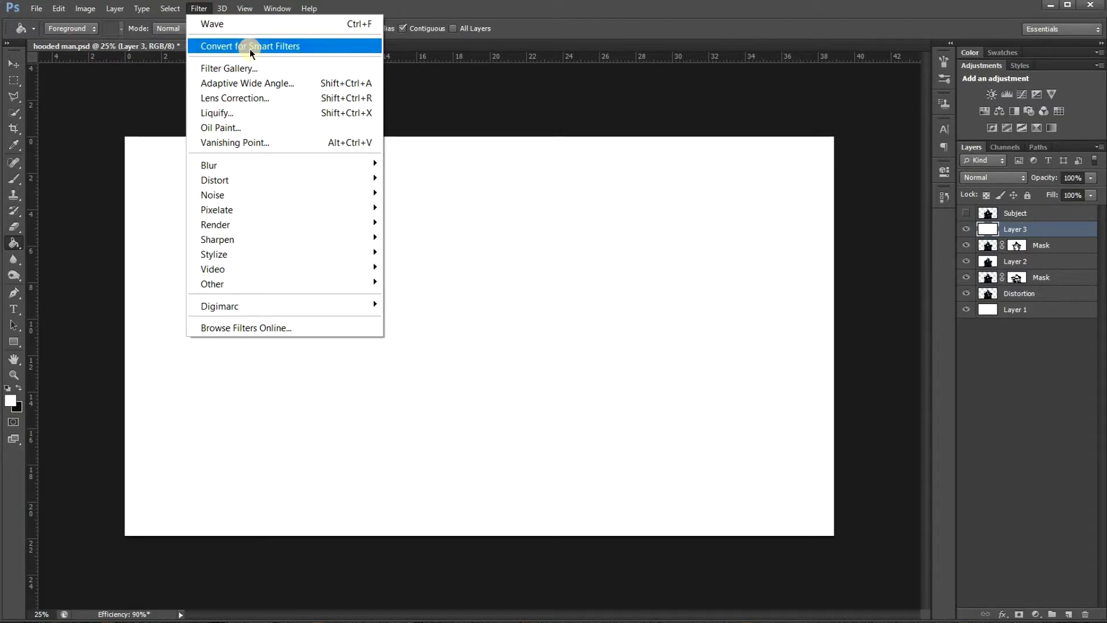
{"action": "left_click", "coordinate": [254, 66]}
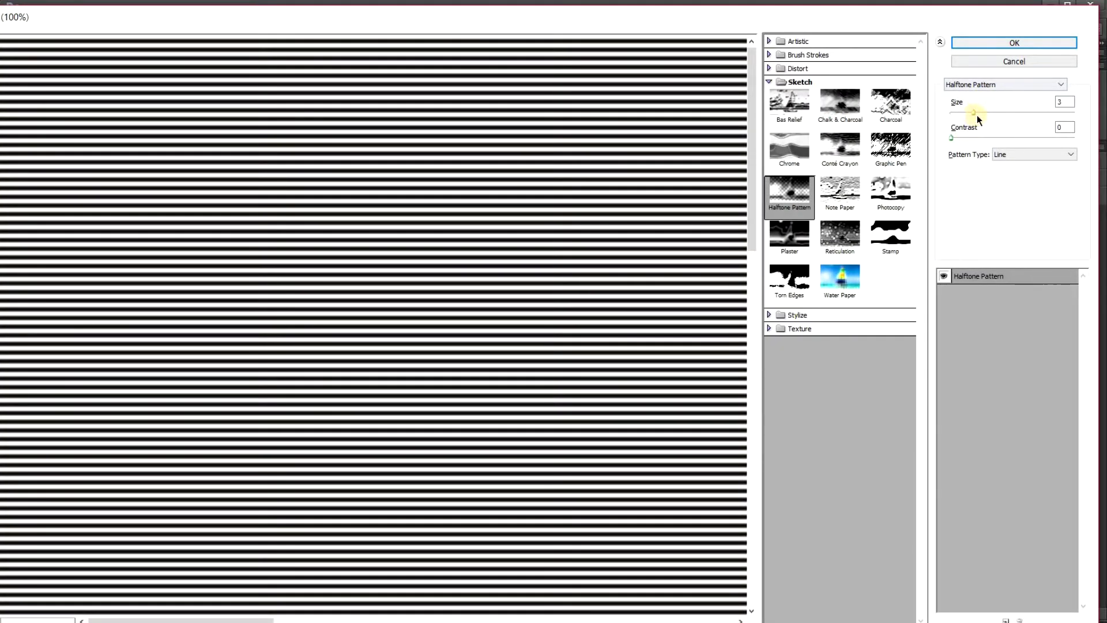
{"action": "mouse_move", "coordinate": [975, 113]}
{"action": "left_mouse_down"}
{"action": "mouse_move", "coordinate": [946, 116]}
{"action": "mouse_move", "coordinate": [1019, 110]}
{"action": "left_mouse_up"}
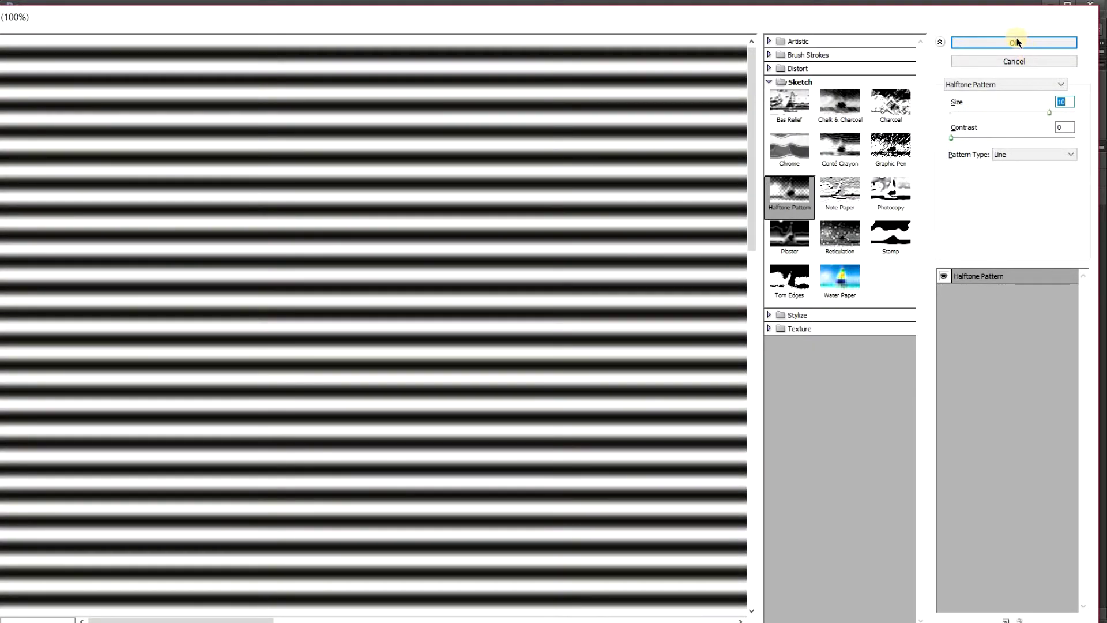
{"action": "left_click", "coordinate": [1017, 39]}
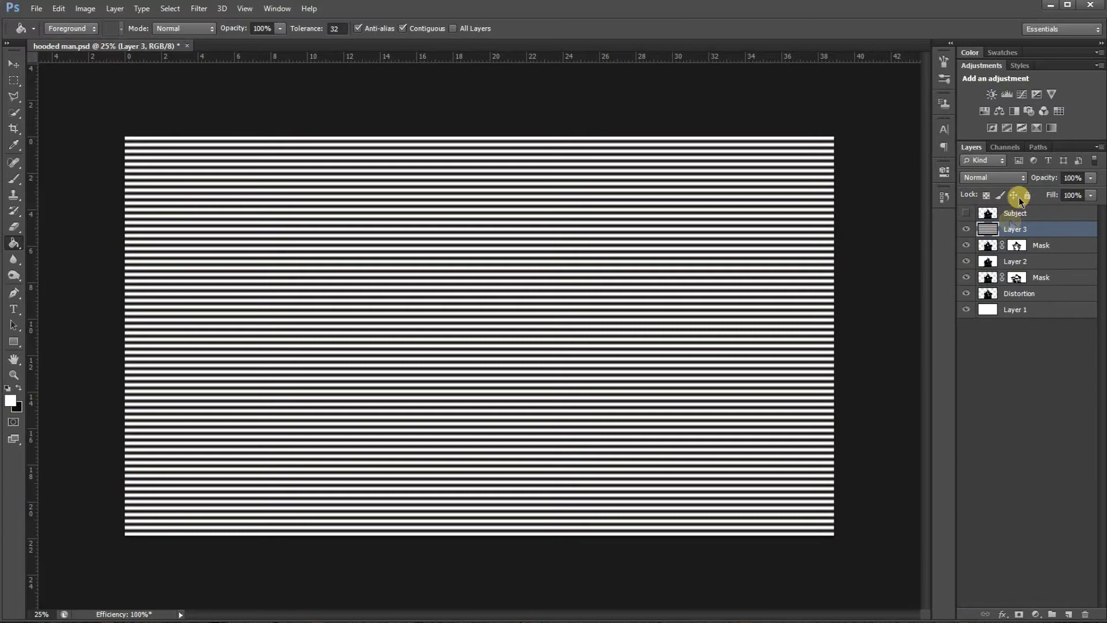
Set Layer 3's blend mode to Soft Light with opacity lowered to 27%.
{"action": "left_click", "coordinate": [1025, 179]}
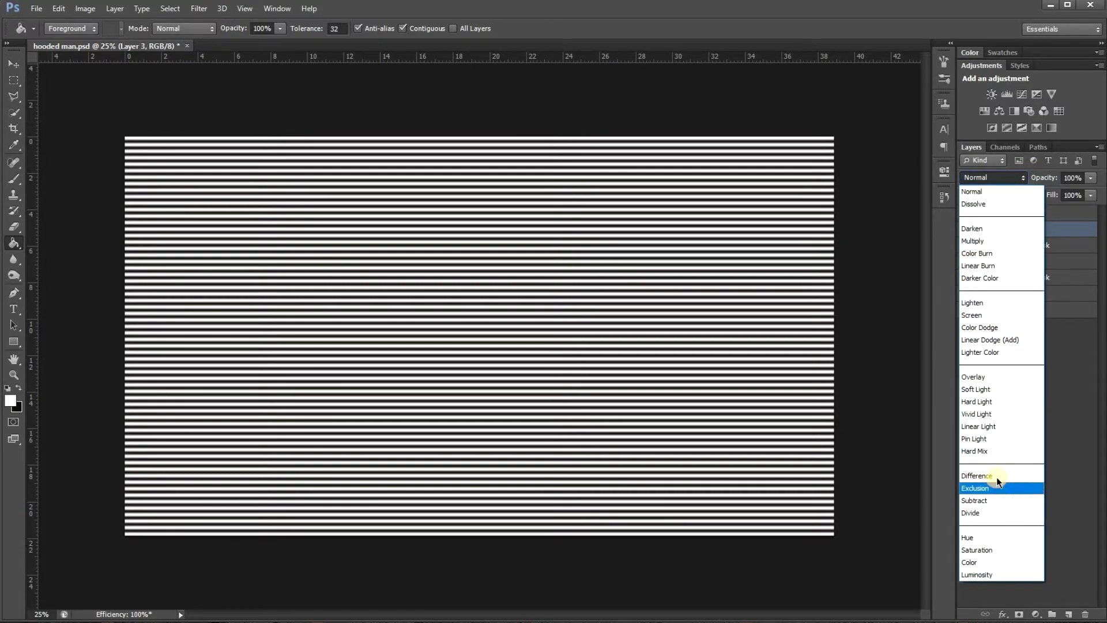
{"action": "left_click", "coordinate": [998, 389]}
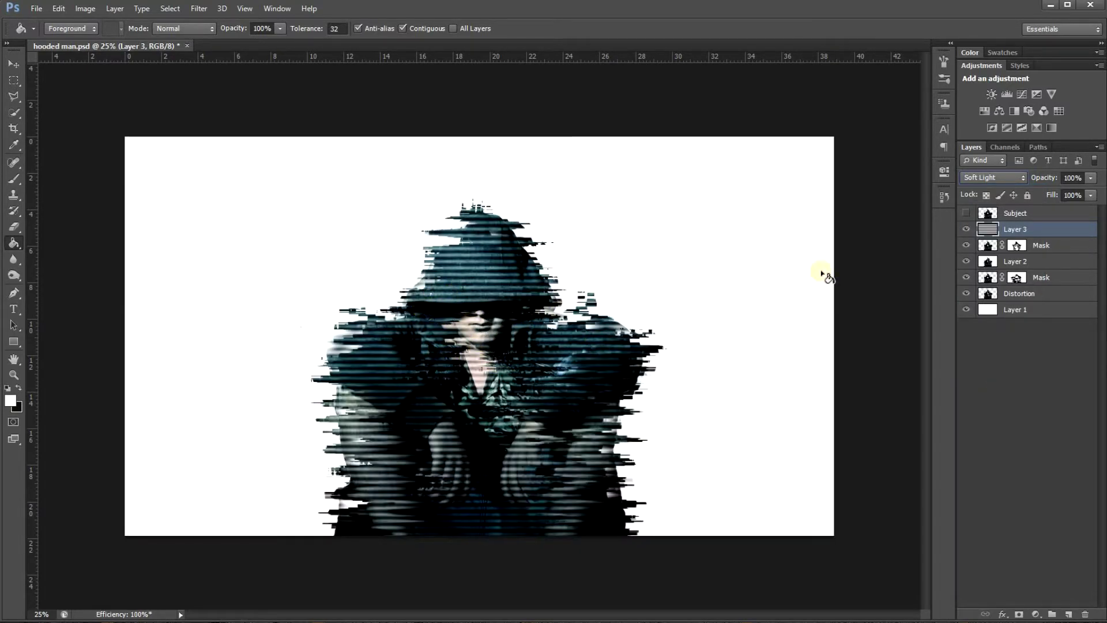
{"action": "left_click", "coordinate": [1091, 179]}
{"action": "left_click_drag", "start_coordinate": [1061, 191], "coordinate": [1051, 194]}
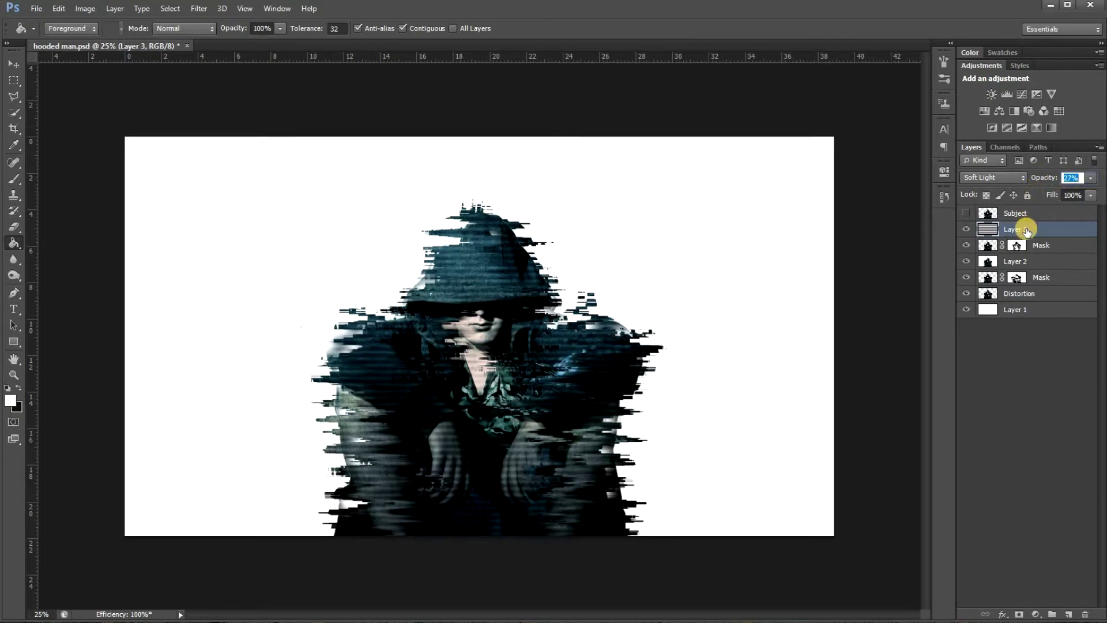
{"action": "left_click_drag", "start_coordinate": [1027, 231], "coordinate": [1035, 256]}
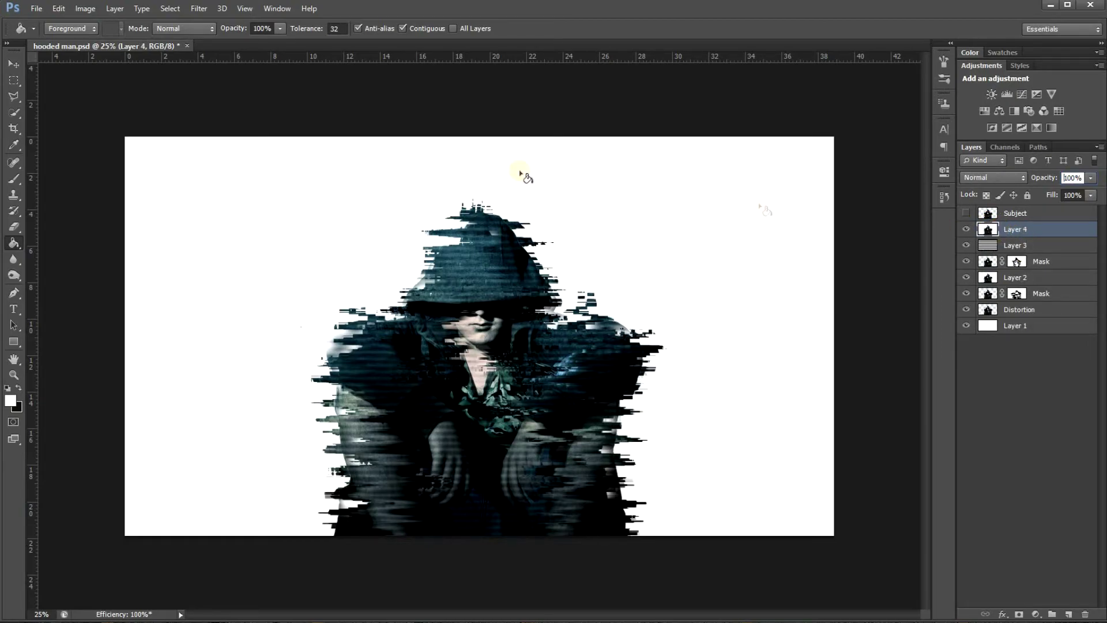
Restrict Layer 4 to the red channel in Blending Options and nudge it right with the Move tool.
{"action": "left_click", "coordinate": [1015, 614]}
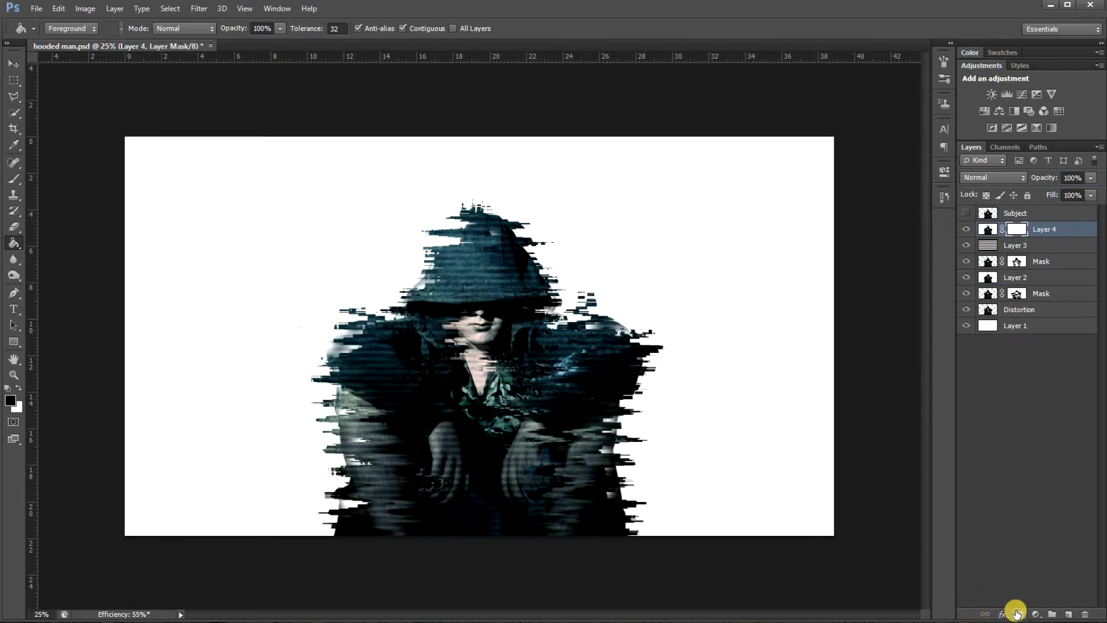
{"action": "key", "text": "ctrl+z"}
{"action": "left_click", "coordinate": [1004, 614]}
{"action": "left_click", "coordinate": [1041, 455]}
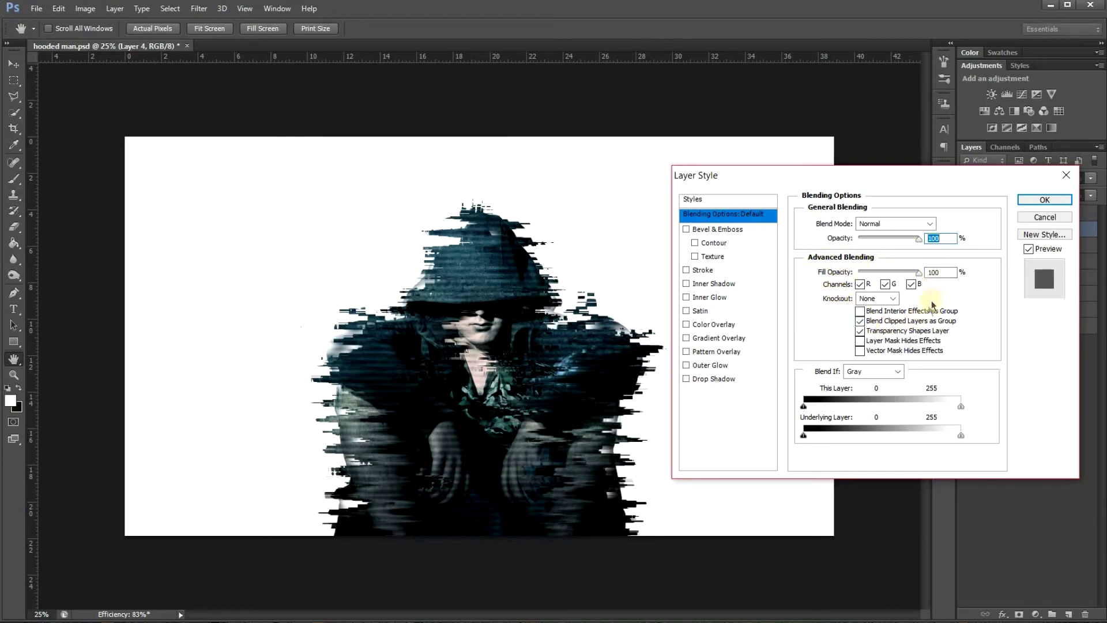
{"action": "left_click", "coordinate": [911, 285]}
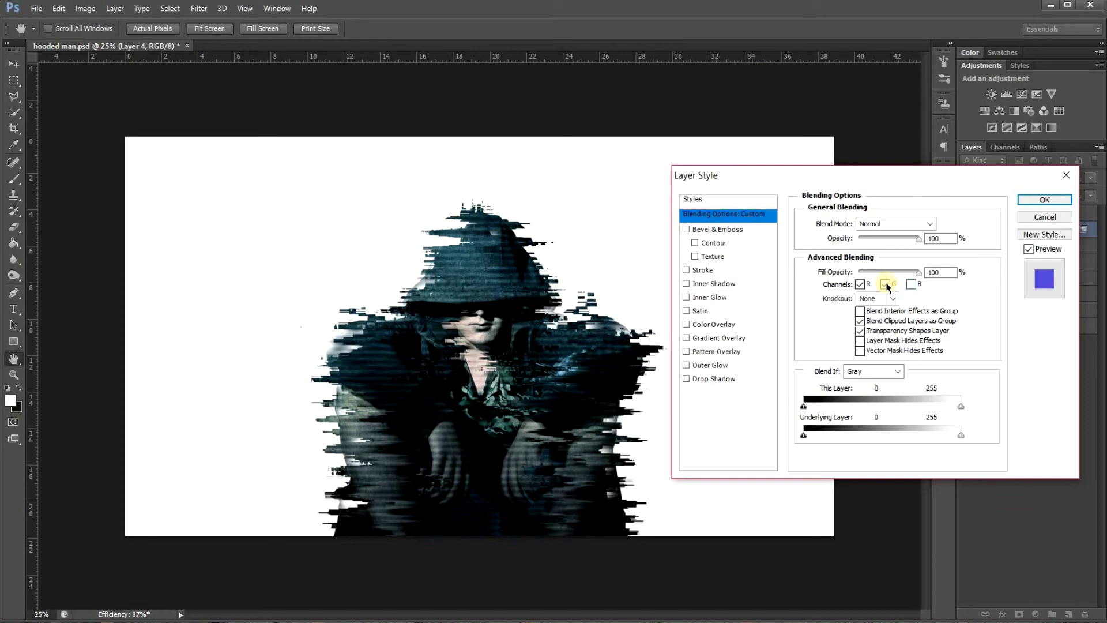
{"action": "left_click", "coordinate": [1039, 200]}
{"action": "key", "text": "v"}
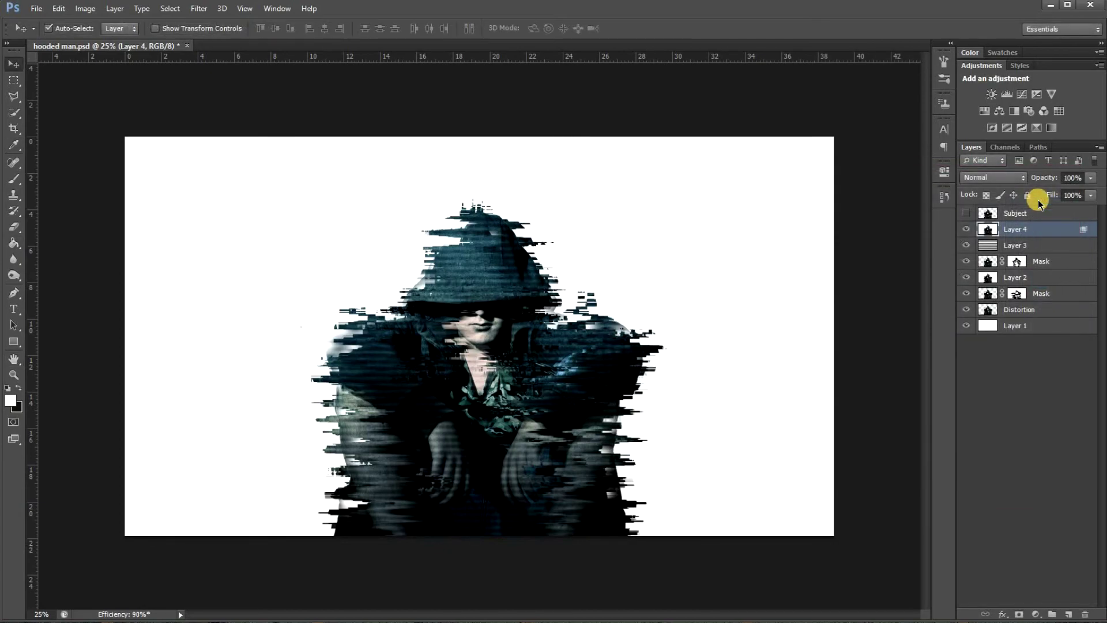
{"action": "key", "text": "Right"}
{"action": "key", "text": "Right"}
{"action": "key", "text": "Right"}
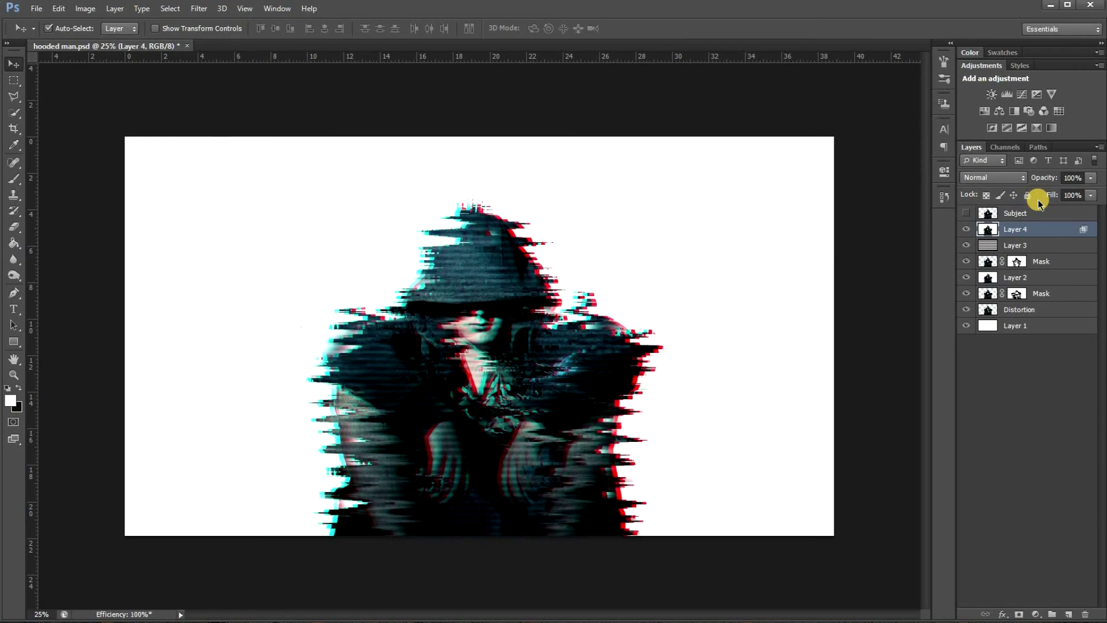